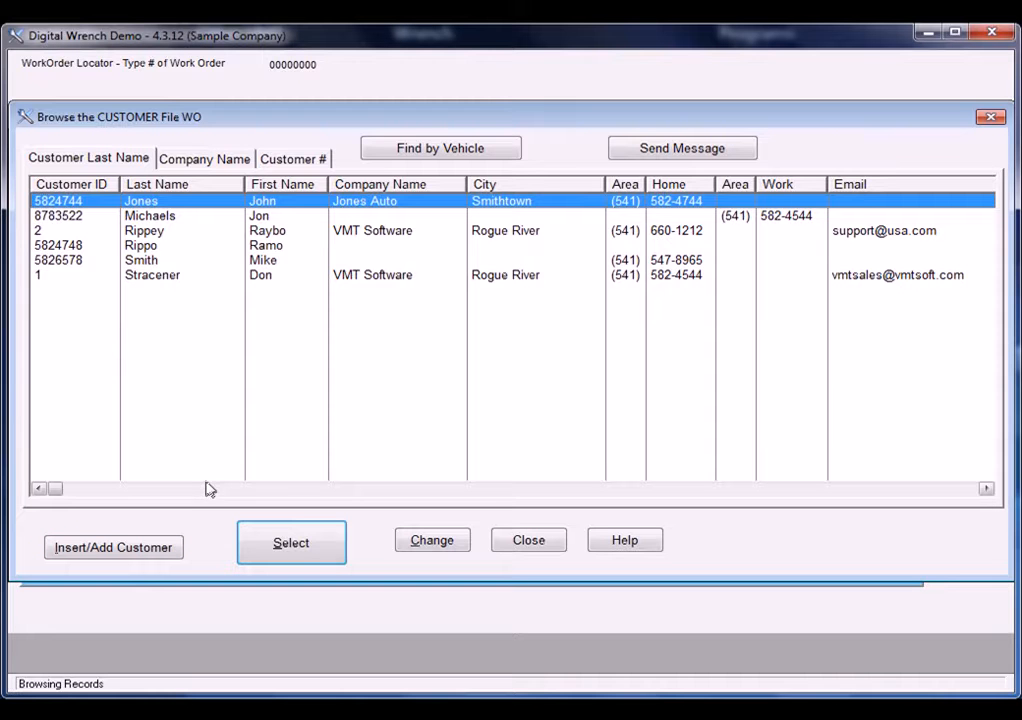
Start a work order for the last customer in the list, from VMT Software, and assign the 1995 Geo Tracker to it.
{"action": "key", "text": "s"}
{"action": "left_click", "coordinate": [146, 276]}
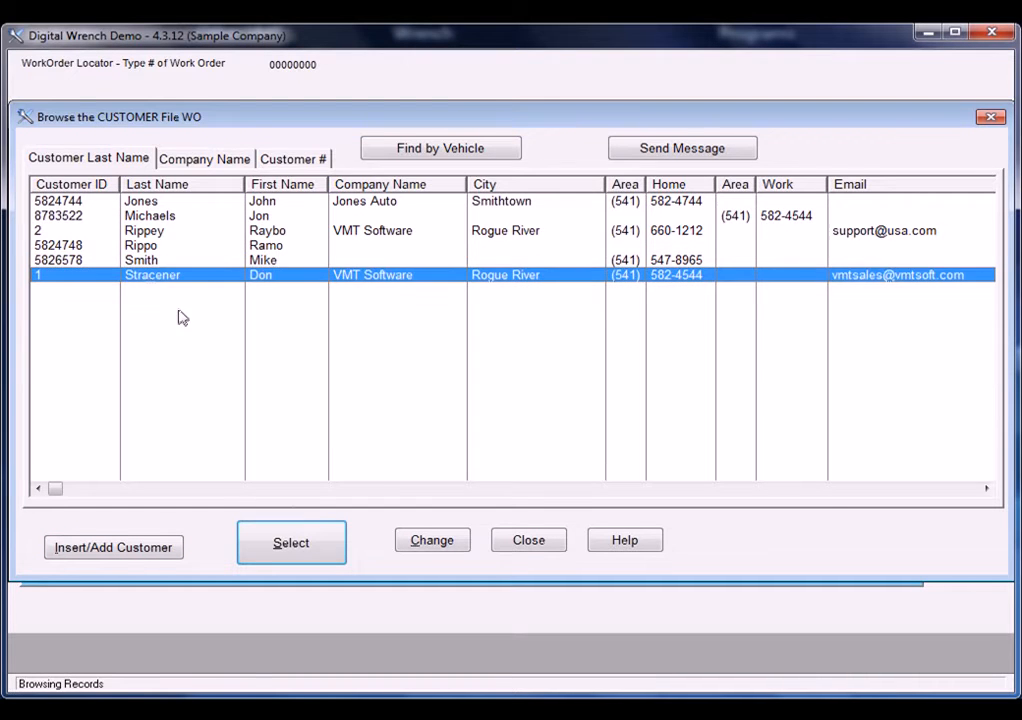
{"action": "left_click", "coordinate": [300, 546]}
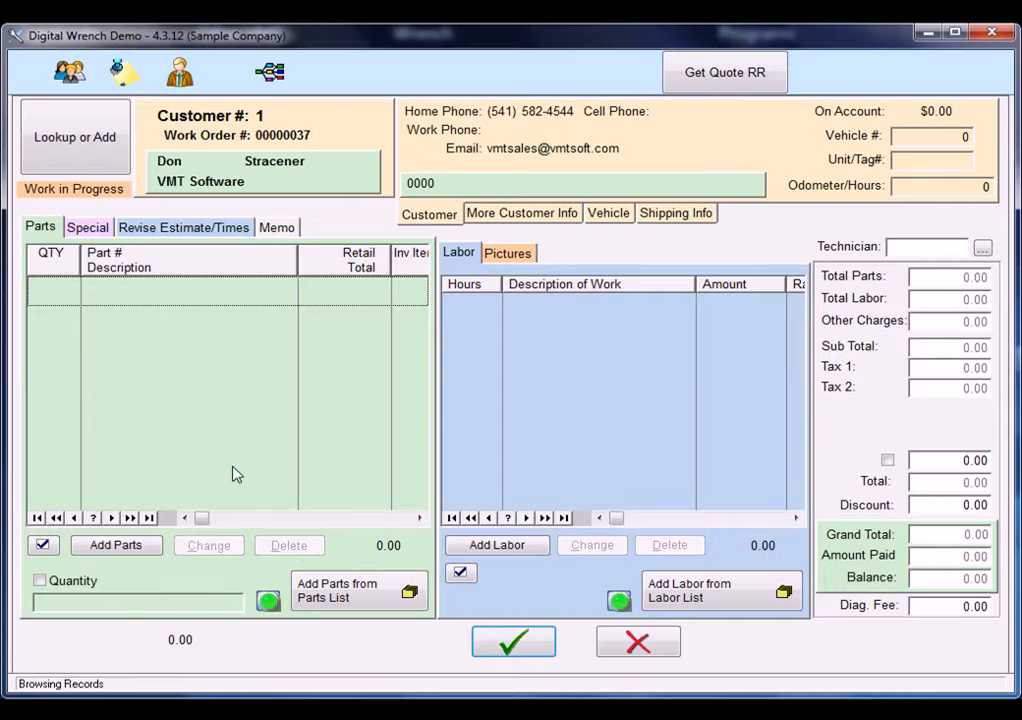
{"action": "left_click", "coordinate": [75, 158]}
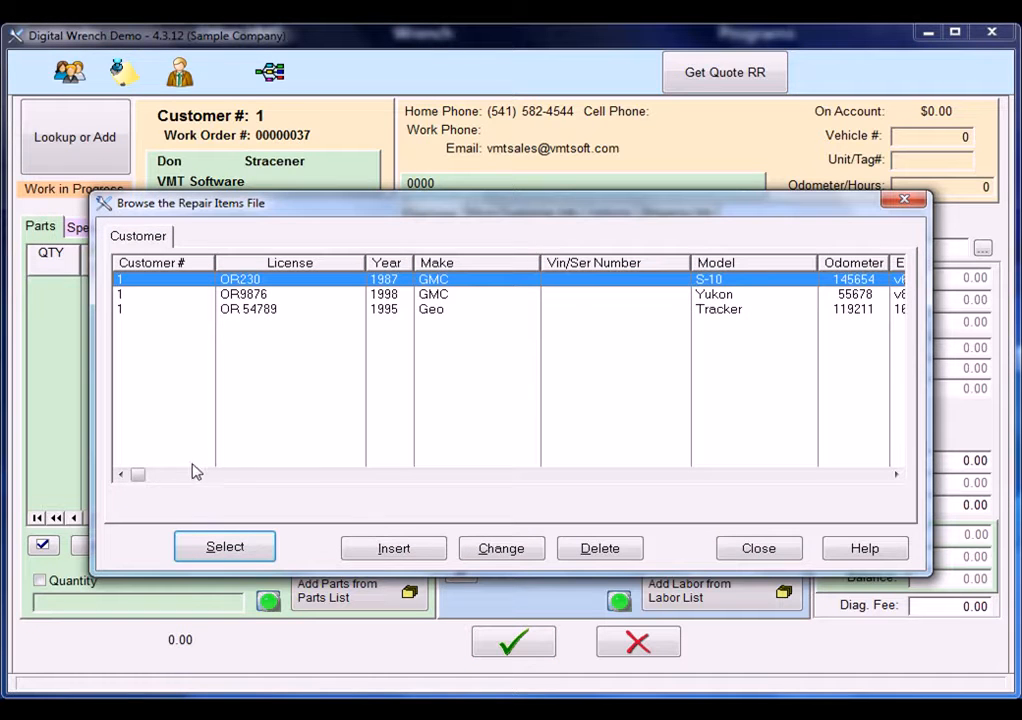
{"action": "double_click", "coordinate": [481, 314]}
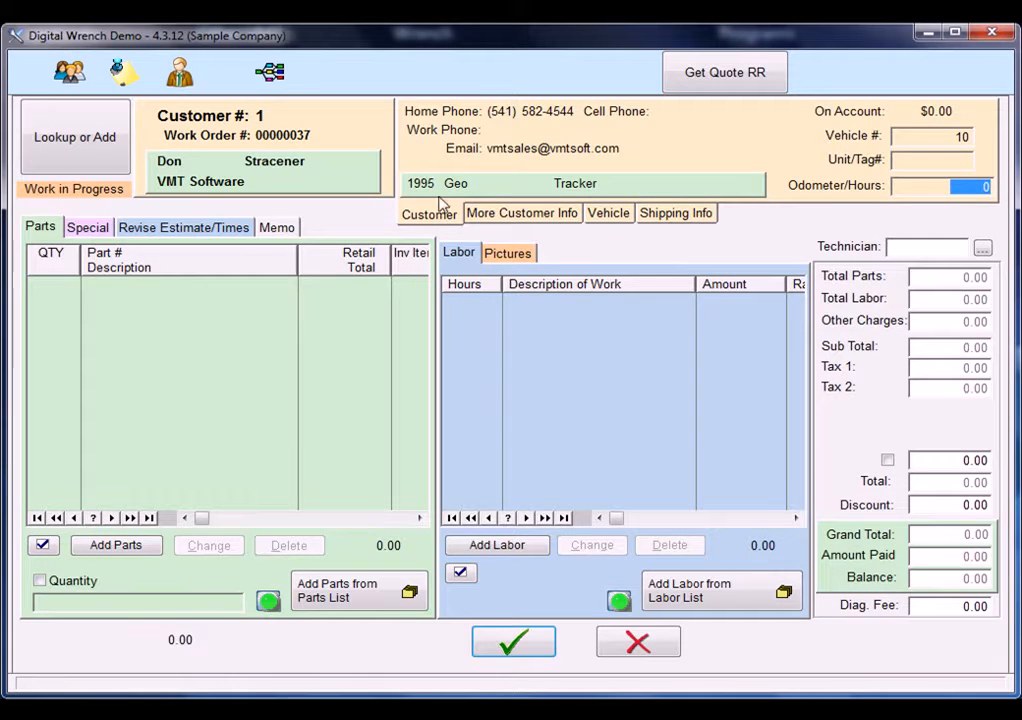
Check the additional customer information and vehicle details, and set the work order's odometer reading to 120014.
{"action": "left_click", "coordinate": [517, 220]}
{"action": "left_click", "coordinate": [614, 216]}
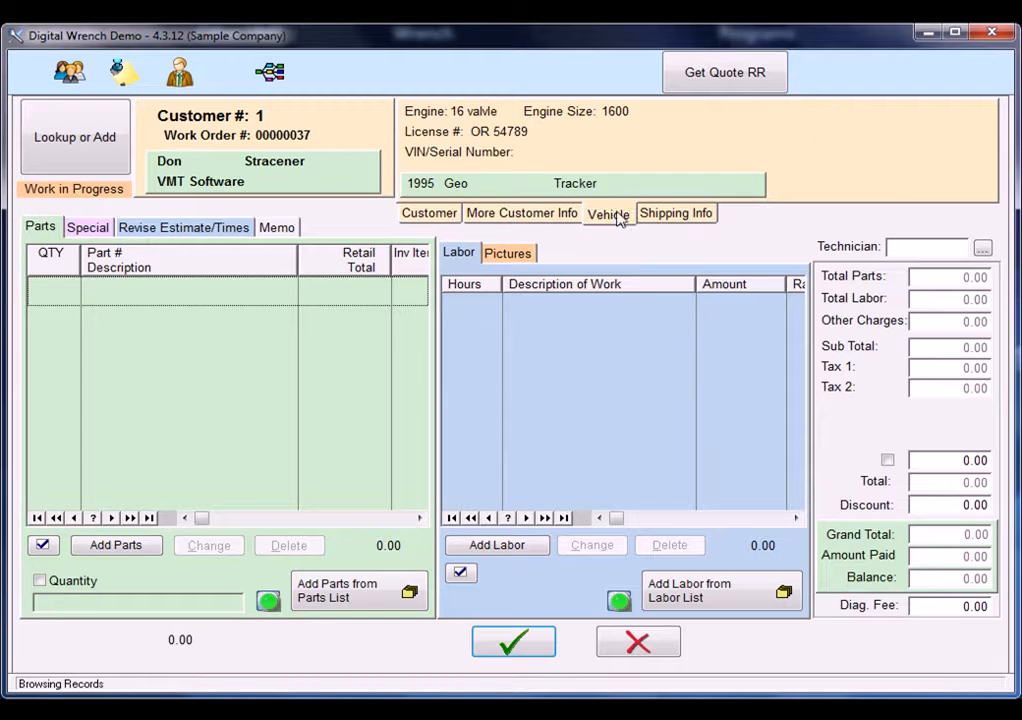
{"action": "left_click", "coordinate": [435, 215]}
{"action": "left_click", "coordinate": [948, 186]}
{"action": "type", "text": "12"}
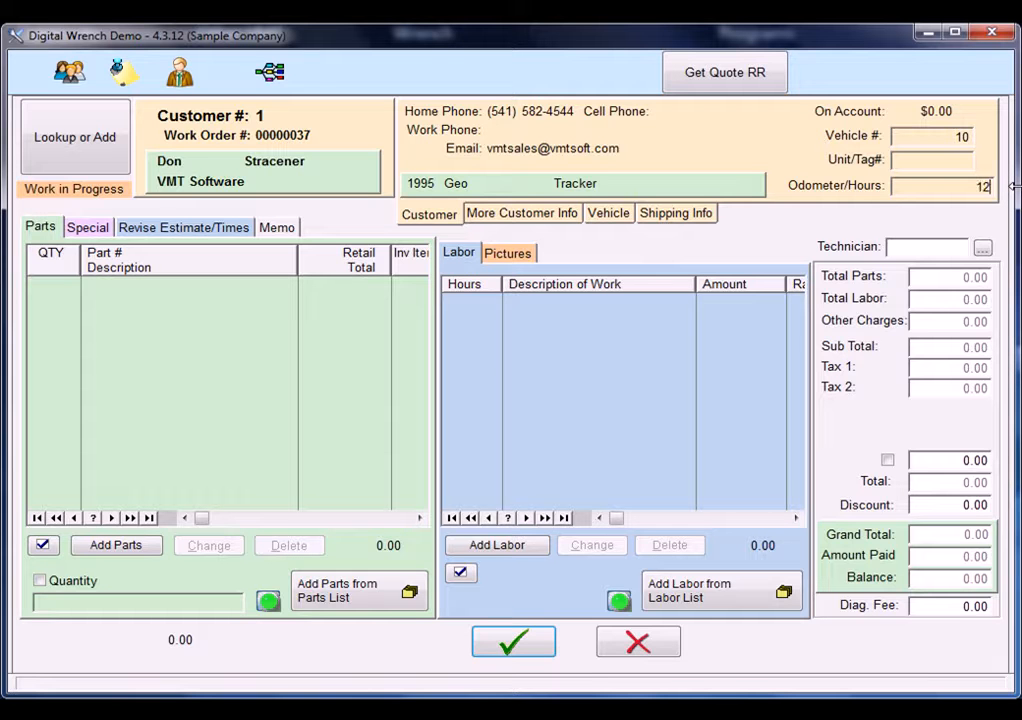
{"action": "type", "text": "0014"}
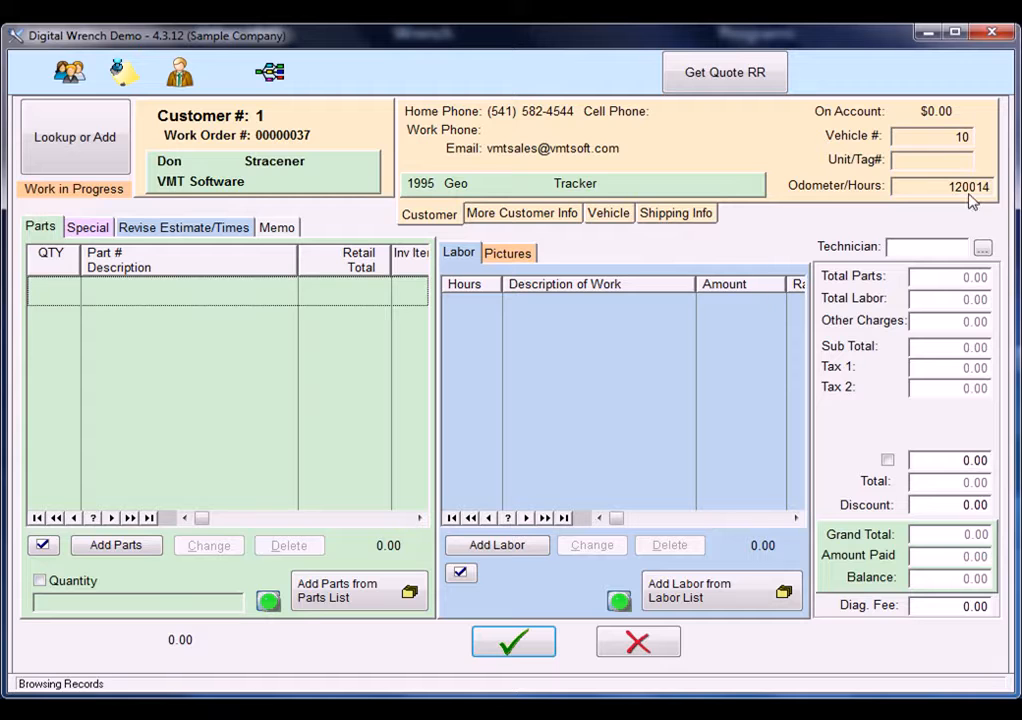
{"action": "left_click", "coordinate": [130, 550]}
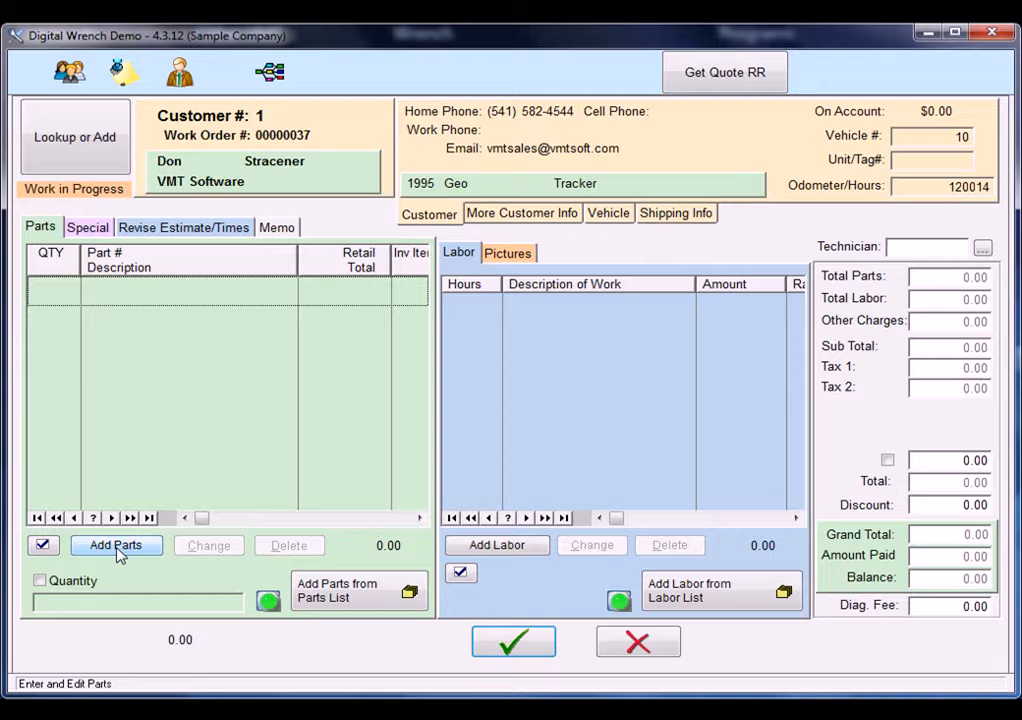
{"action": "left_click", "coordinate": [116, 549]}
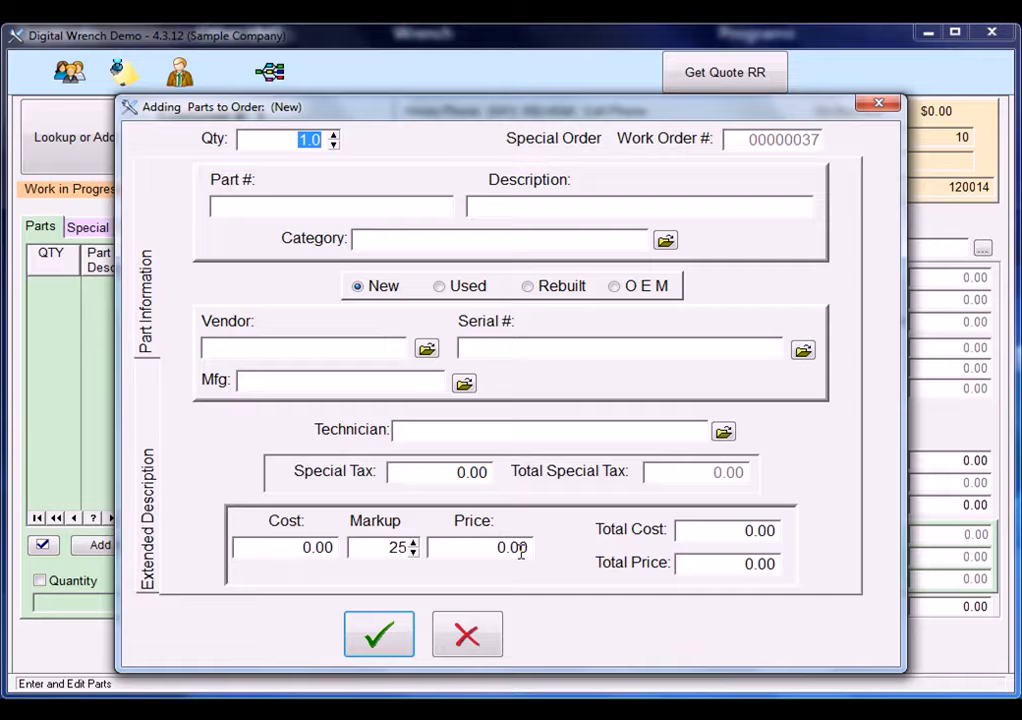
{"action": "left_click", "coordinate": [474, 640]}
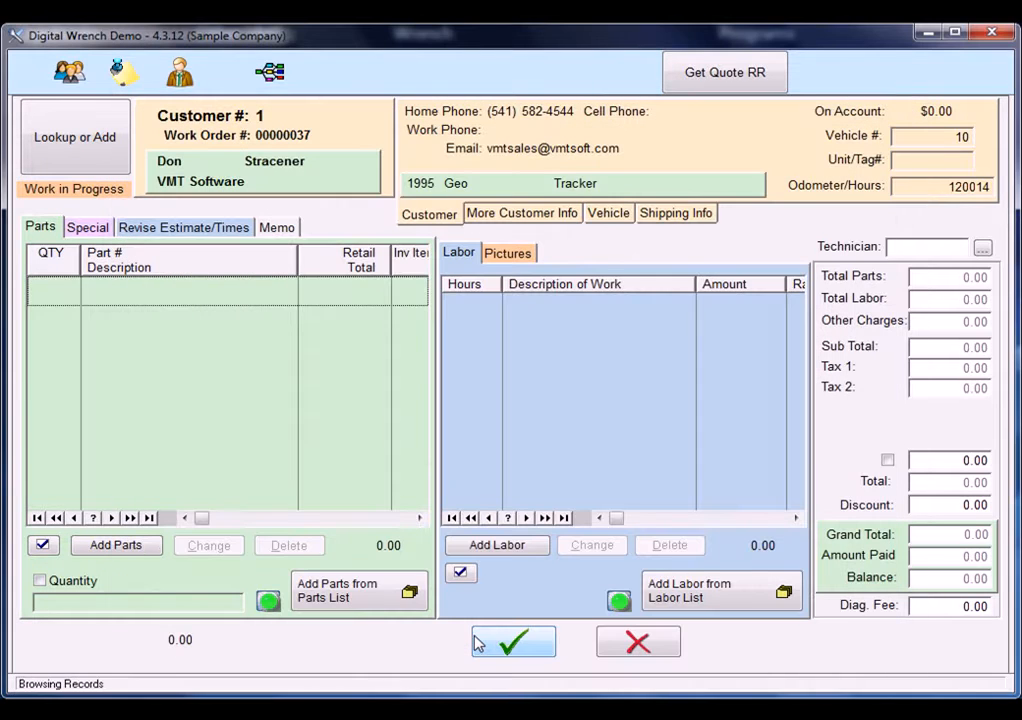
Add one Heater Hose, part 986-34R, from the COOLING SYSTEM category of the parts list to the work order.
{"action": "left_click", "coordinate": [357, 598]}
{"action": "double_click", "coordinate": [352, 323]}
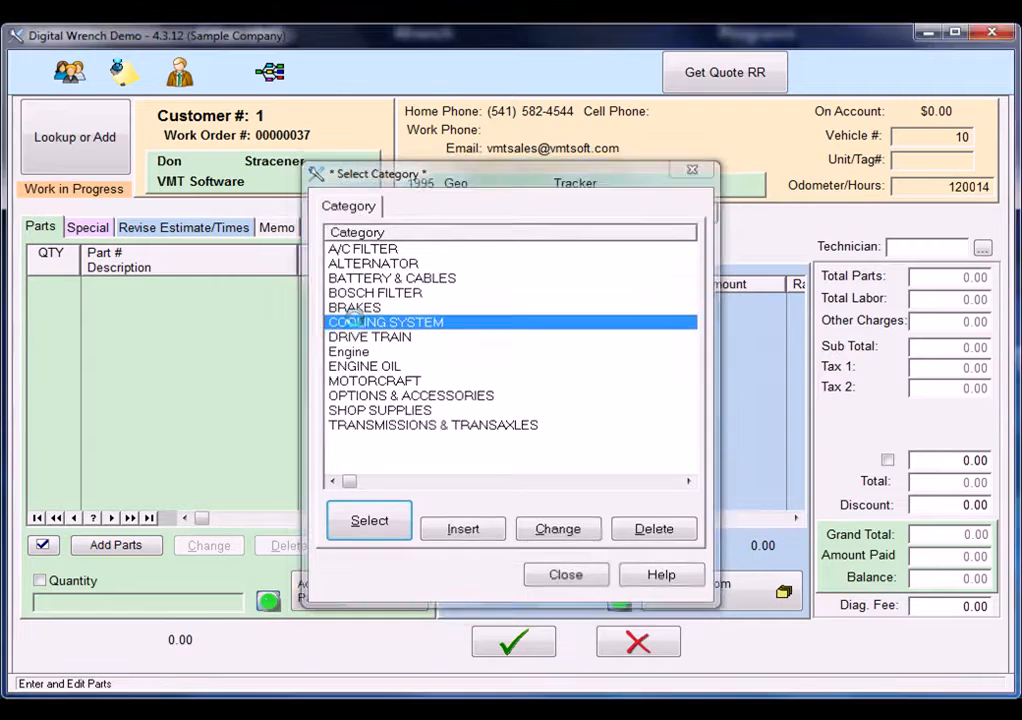
{"action": "double_click", "coordinate": [335, 248]}
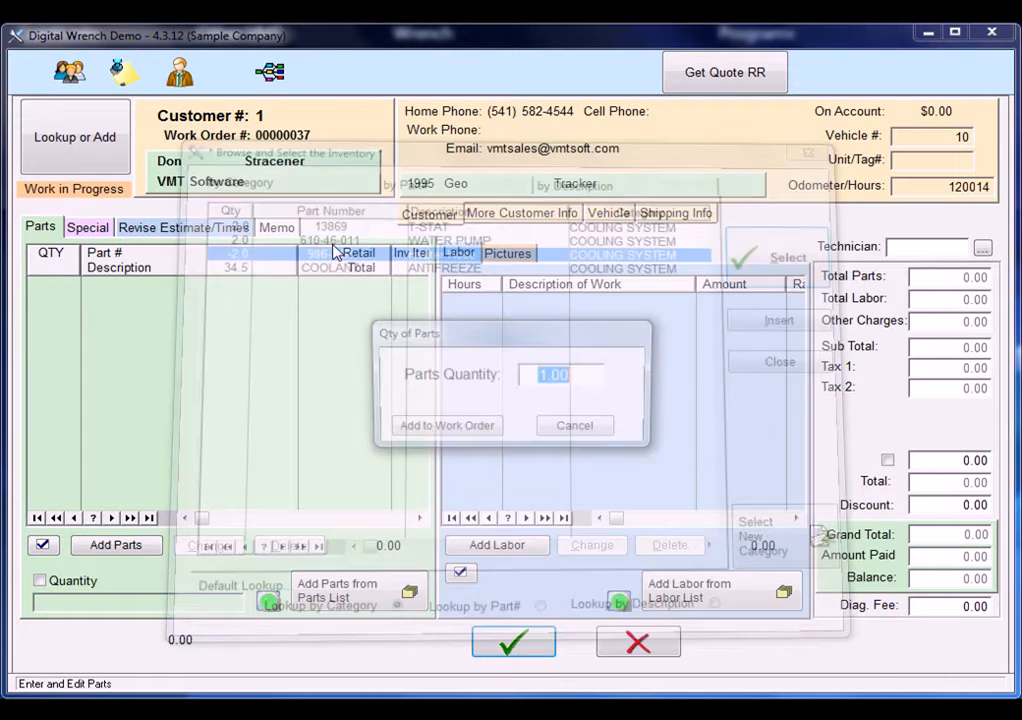
{"action": "left_click", "coordinate": [470, 436]}
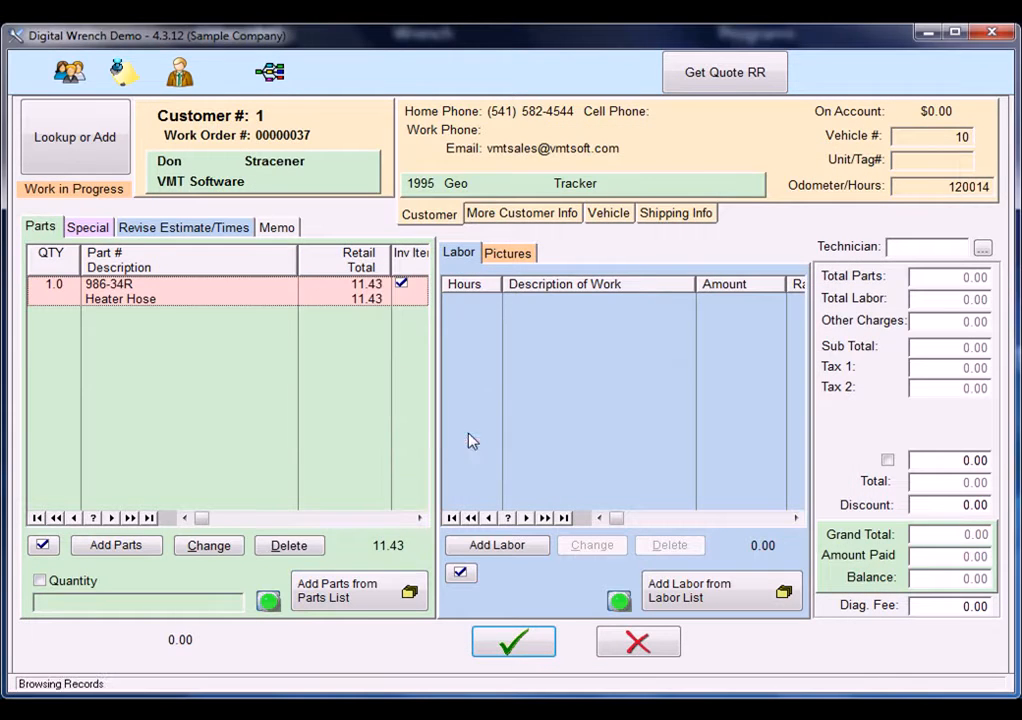
Add one ANTIFREEZE, part COOLANT, from the COOLING SYSTEM category of the parts list to the work order.
{"action": "left_click", "coordinate": [357, 598]}
{"action": "key", "text": "Return"}
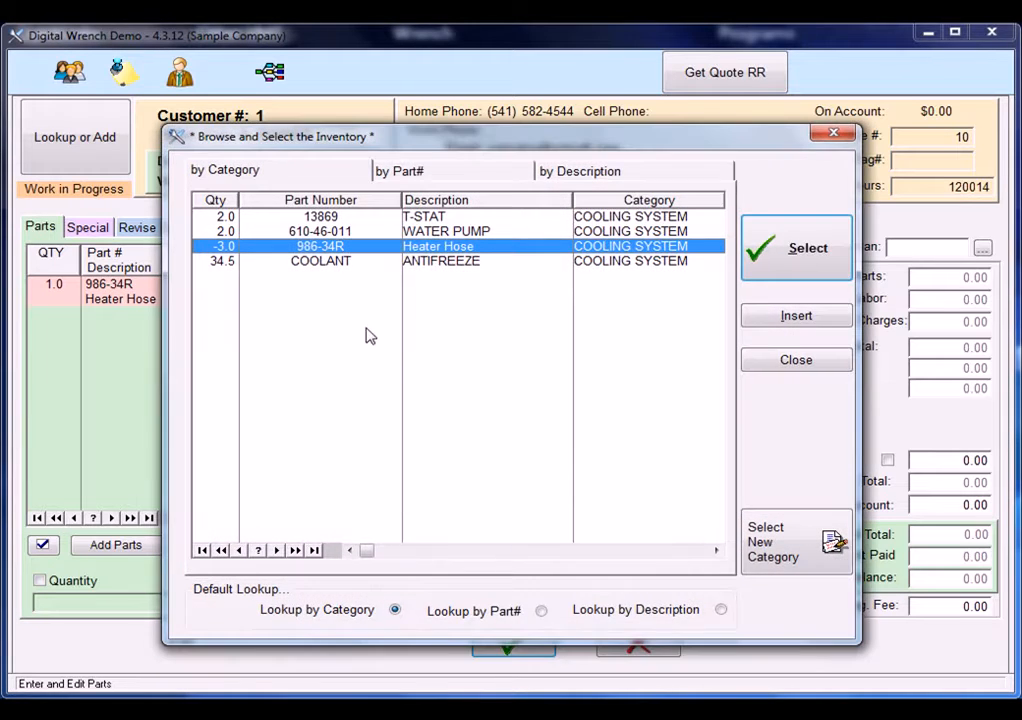
{"action": "double_click", "coordinate": [342, 260]}
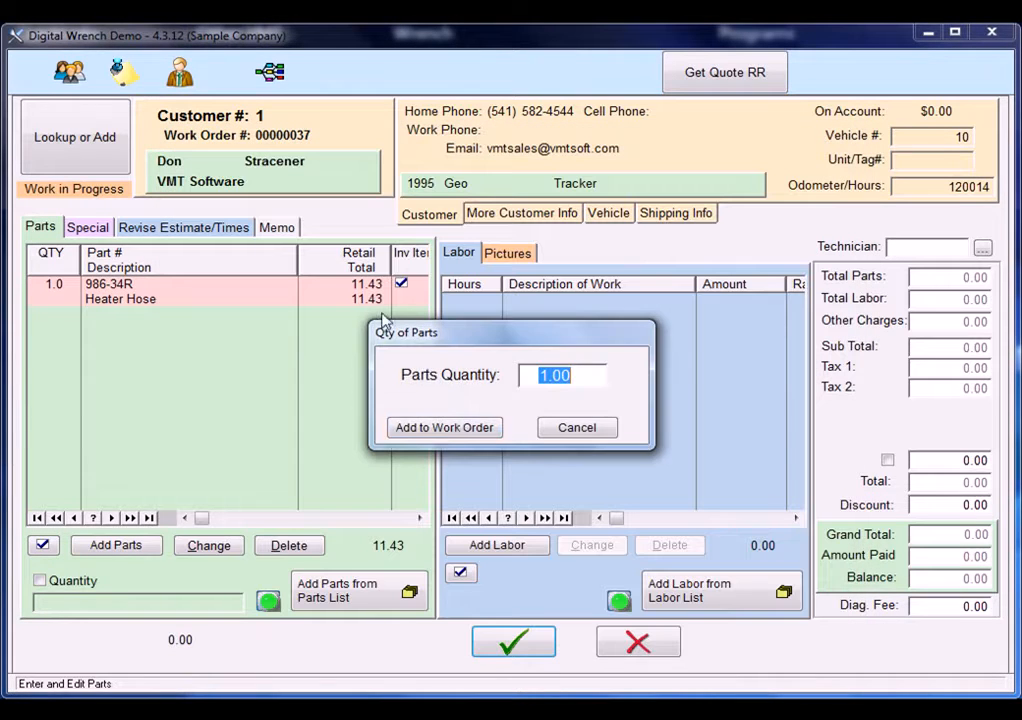
{"action": "left_click", "coordinate": [463, 427]}
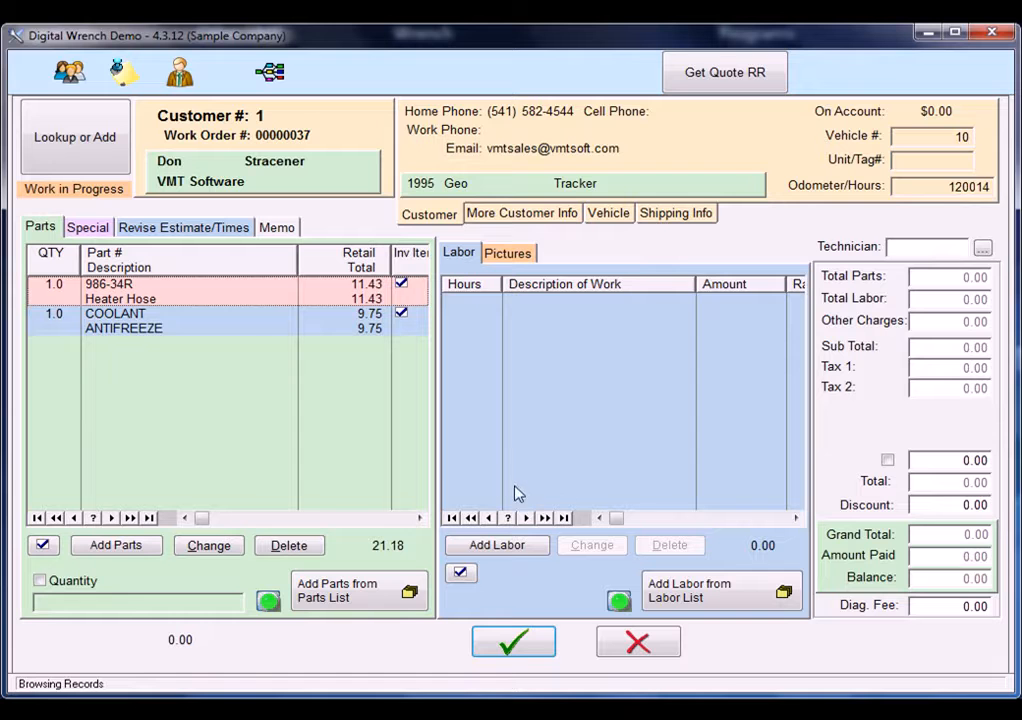
{"action": "left_click", "coordinate": [519, 548]}
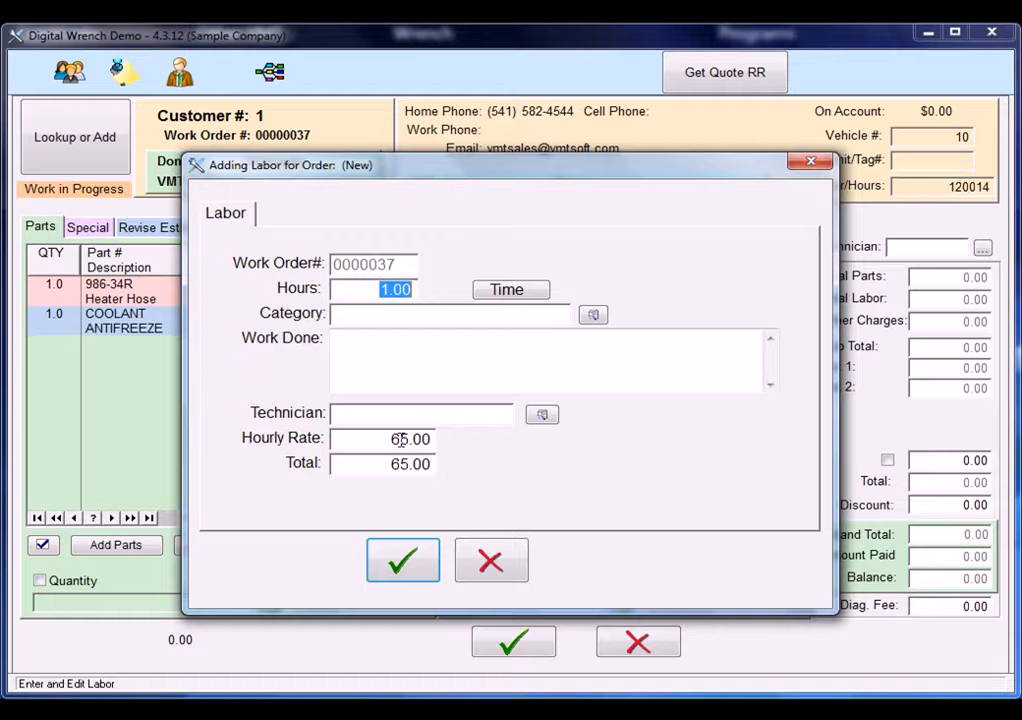
{"action": "left_click", "coordinate": [511, 566]}
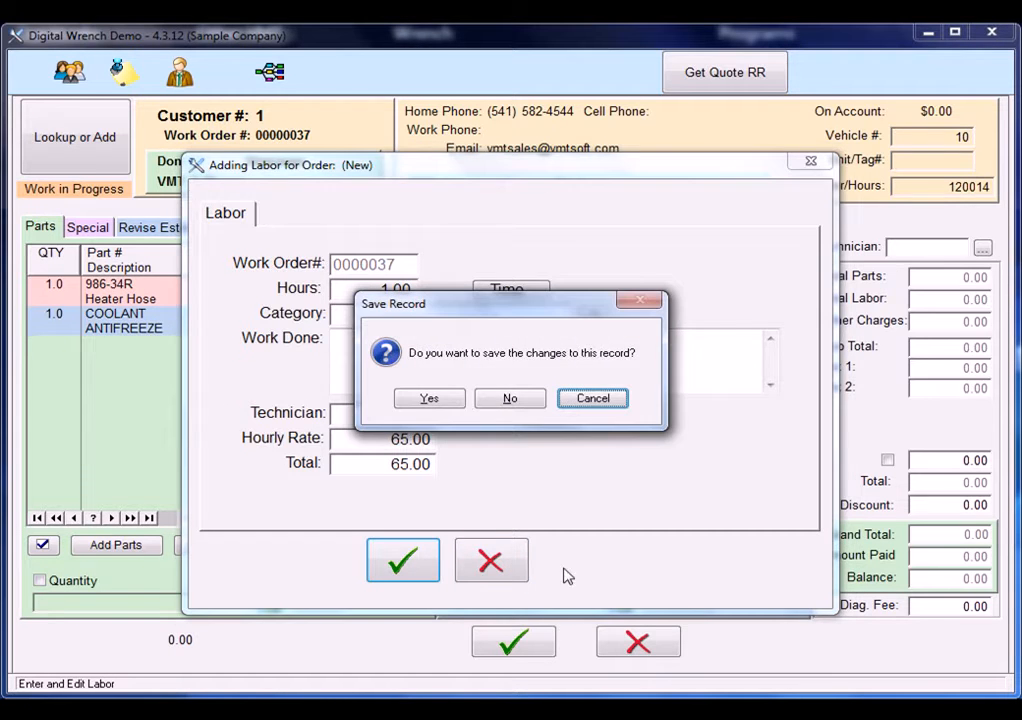
{"action": "left_click", "coordinate": [520, 400]}
Add the stored labor item HEATER HOSE (S), RENEW from the COOLING SYSTEM labor category to the work order.
{"action": "left_click", "coordinate": [720, 605]}
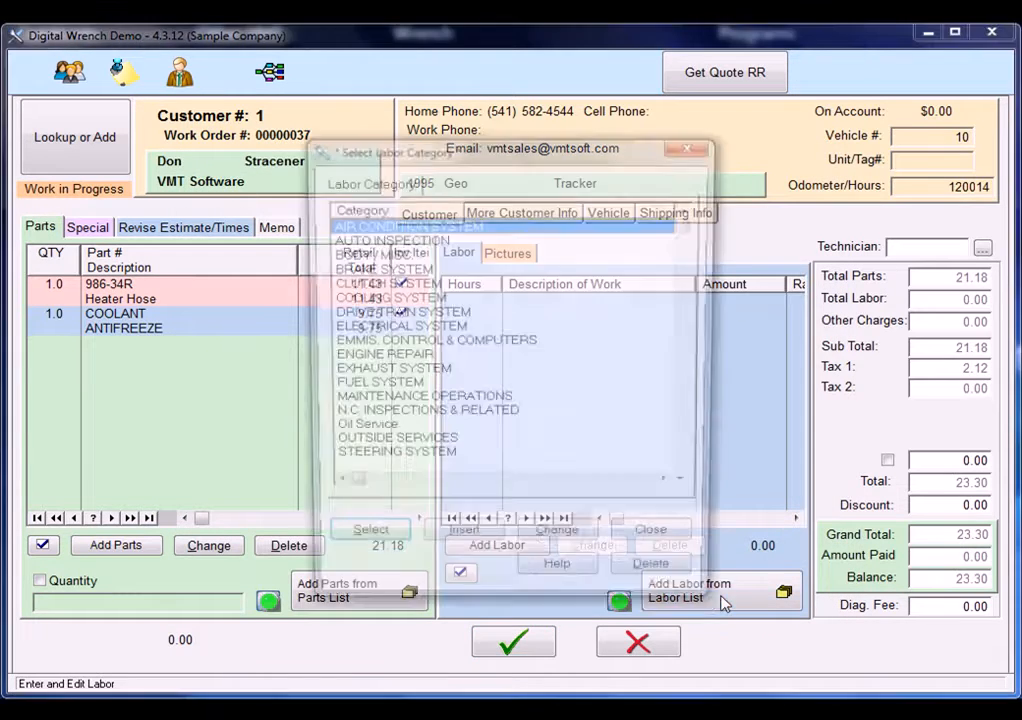
{"action": "left_click", "coordinate": [358, 297]}
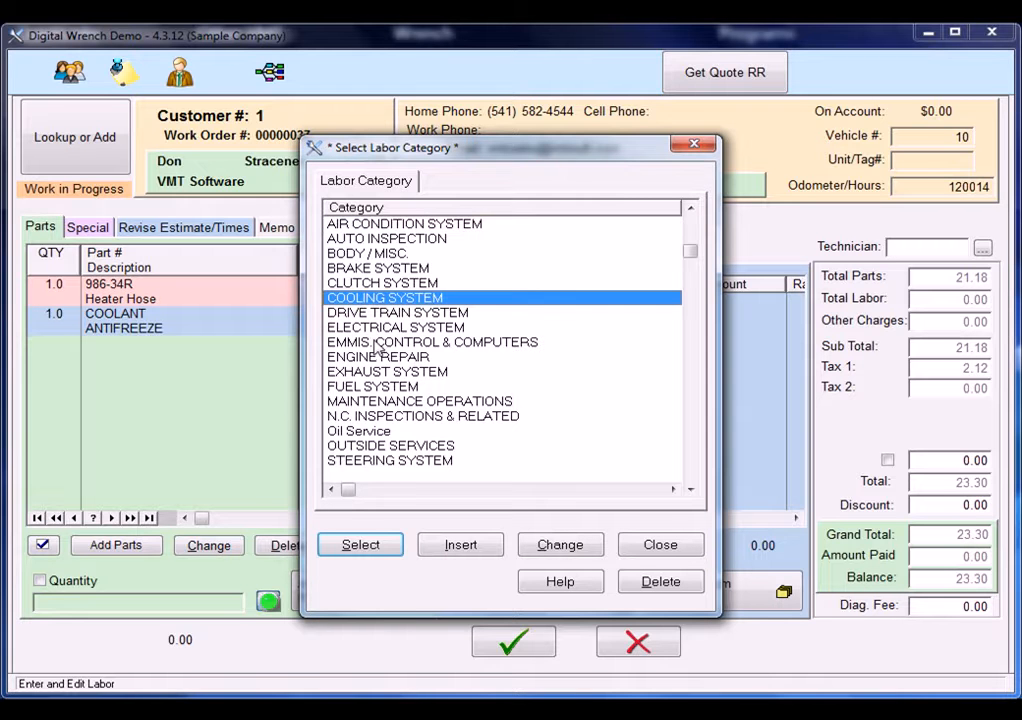
{"action": "left_click", "coordinate": [367, 547]}
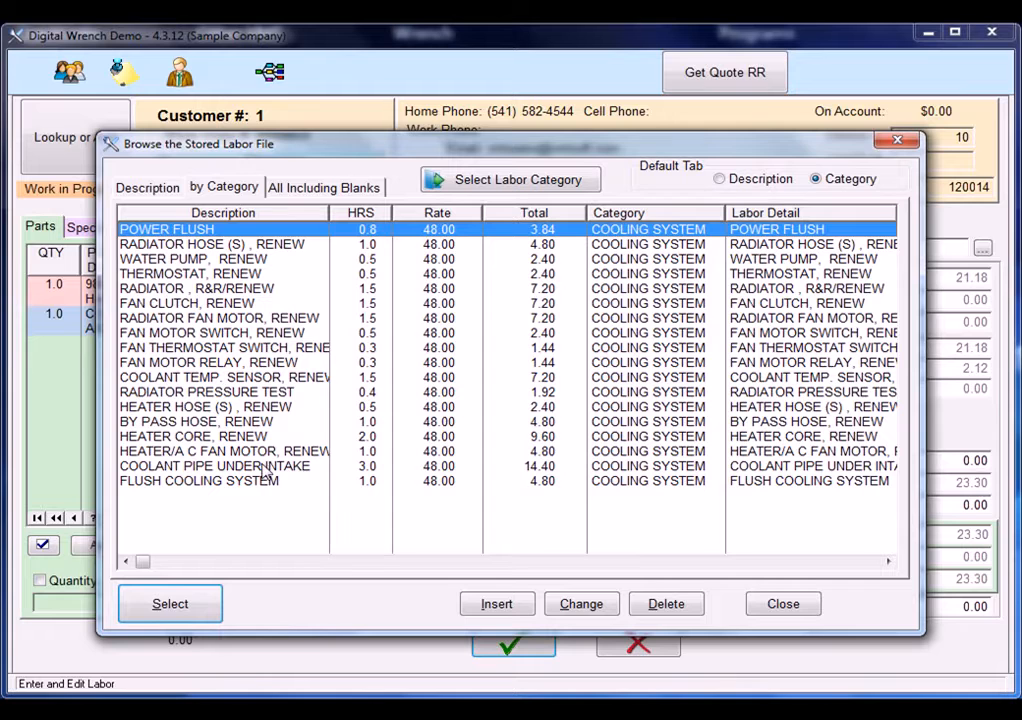
{"action": "left_click", "coordinate": [150, 407]}
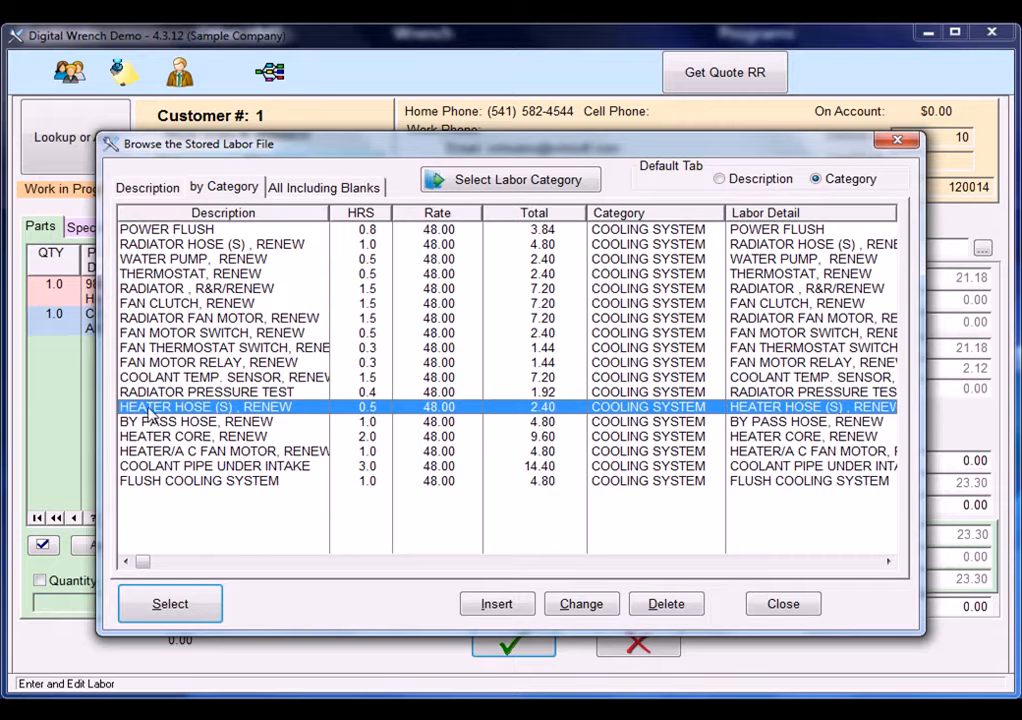
{"action": "left_click", "coordinate": [176, 604]}
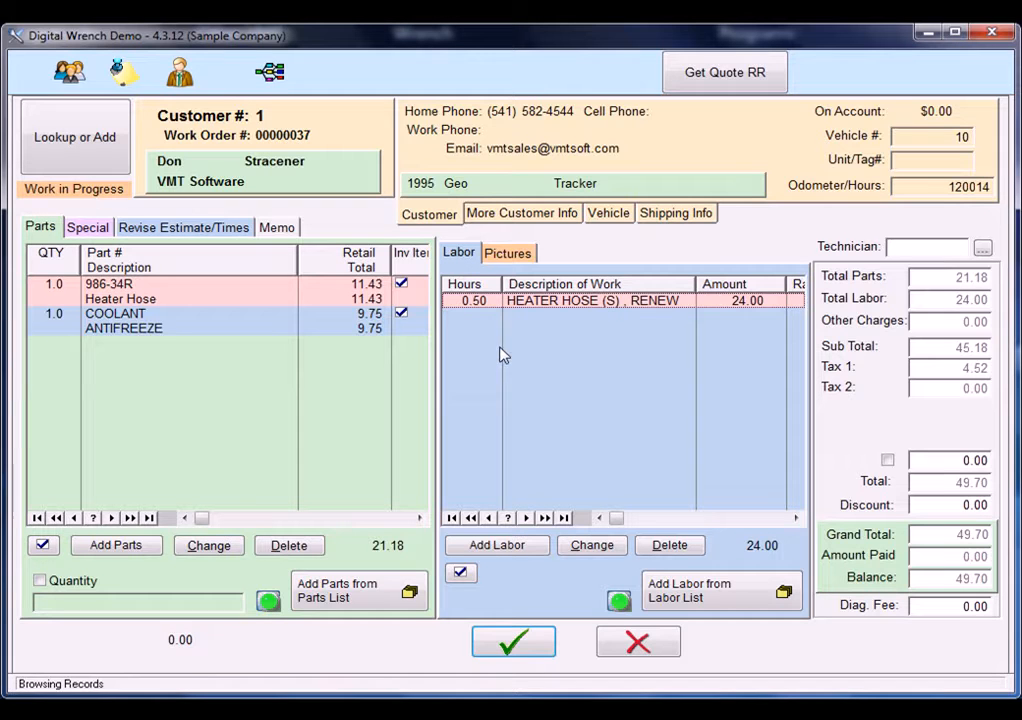
Add the Oil Change package to the work order.
{"action": "left_click", "coordinate": [276, 80]}
{"action": "left_click", "coordinate": [446, 330]}
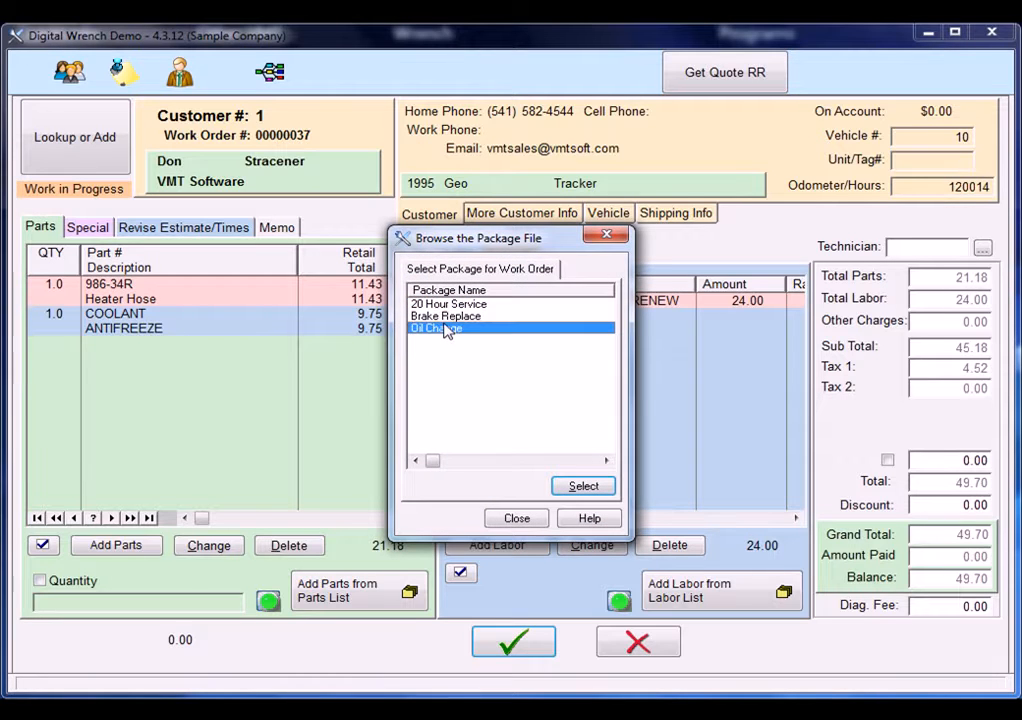
{"action": "left_click", "coordinate": [585, 488]}
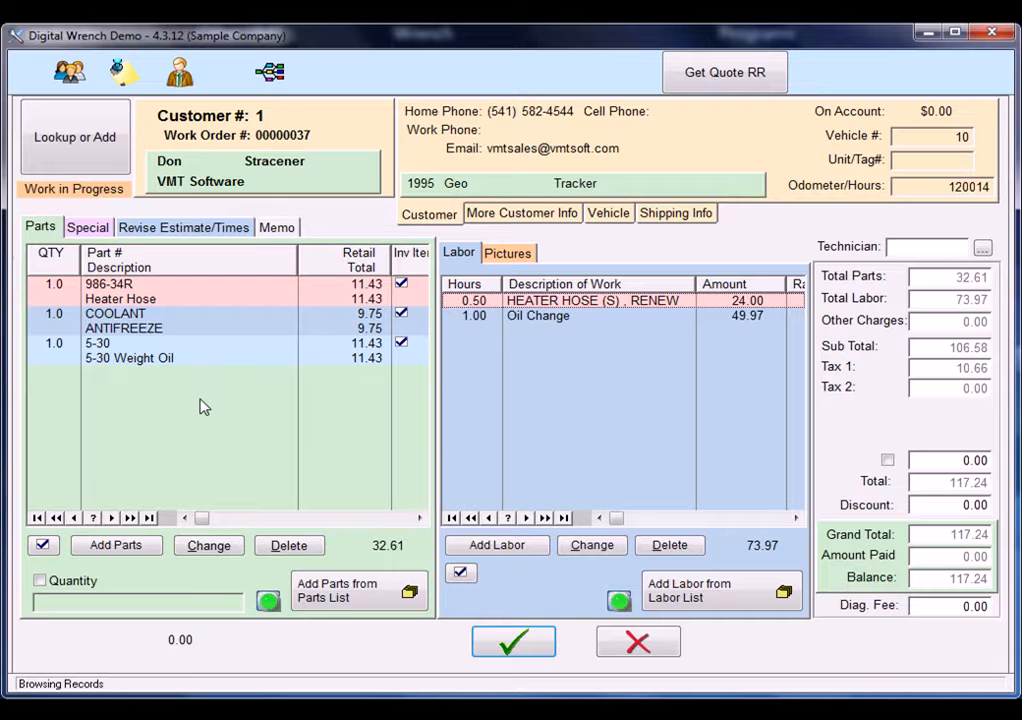
Look through the work order's special items, estimate and times, memo and pictures sections, and return to the parts and labor lists.
{"action": "left_click", "coordinate": [104, 601]}
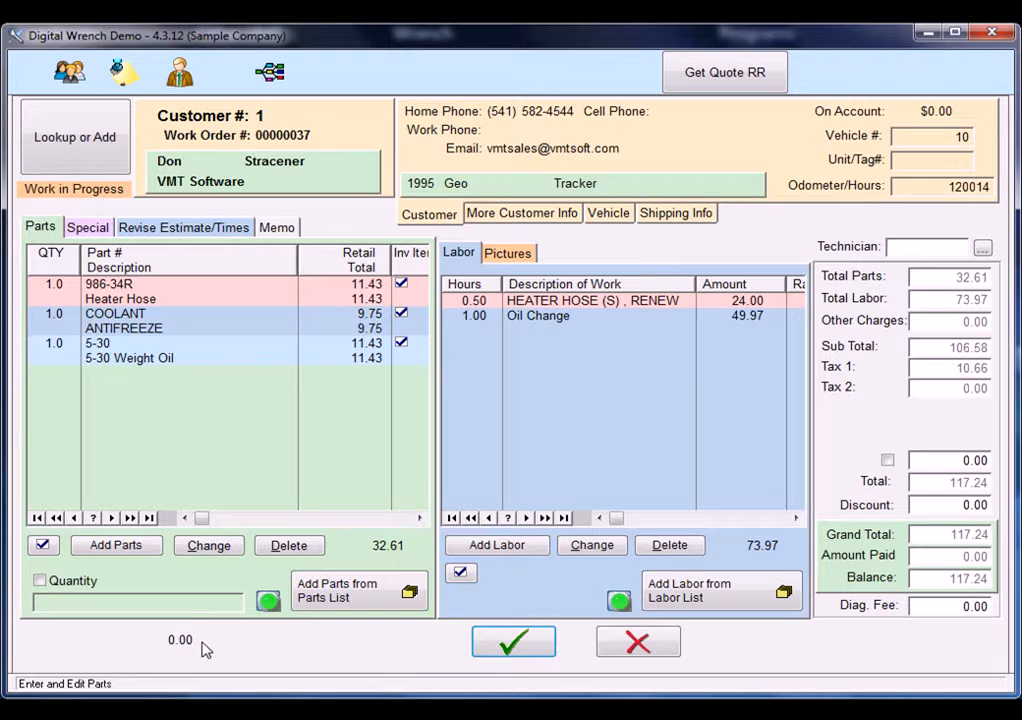
{"action": "left_click", "coordinate": [84, 228]}
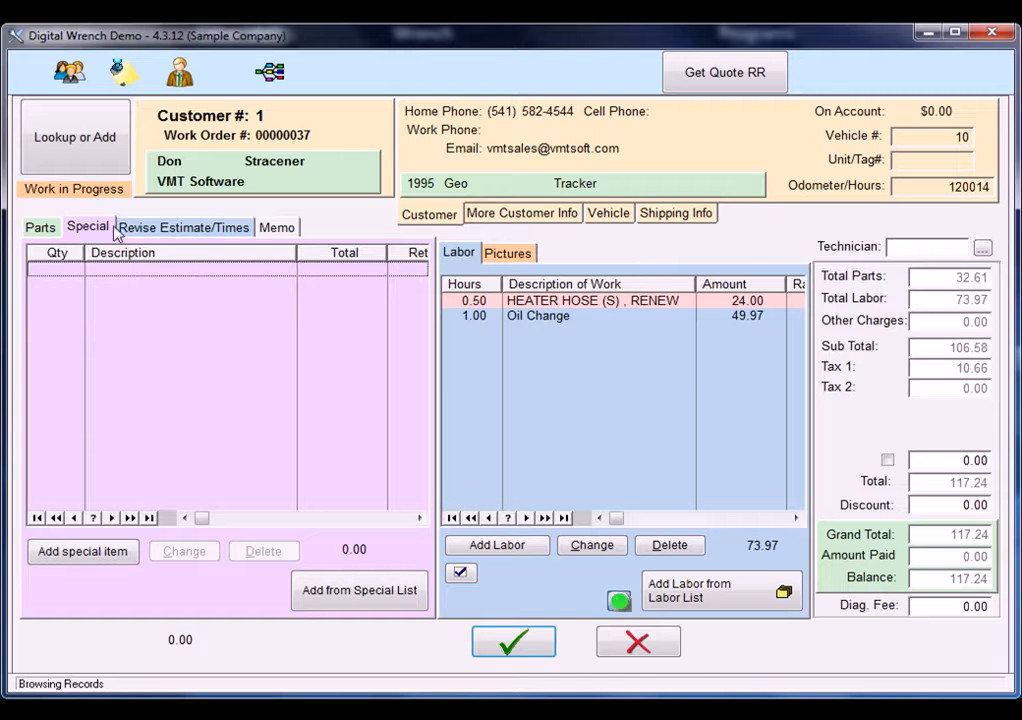
{"action": "left_click", "coordinate": [185, 230]}
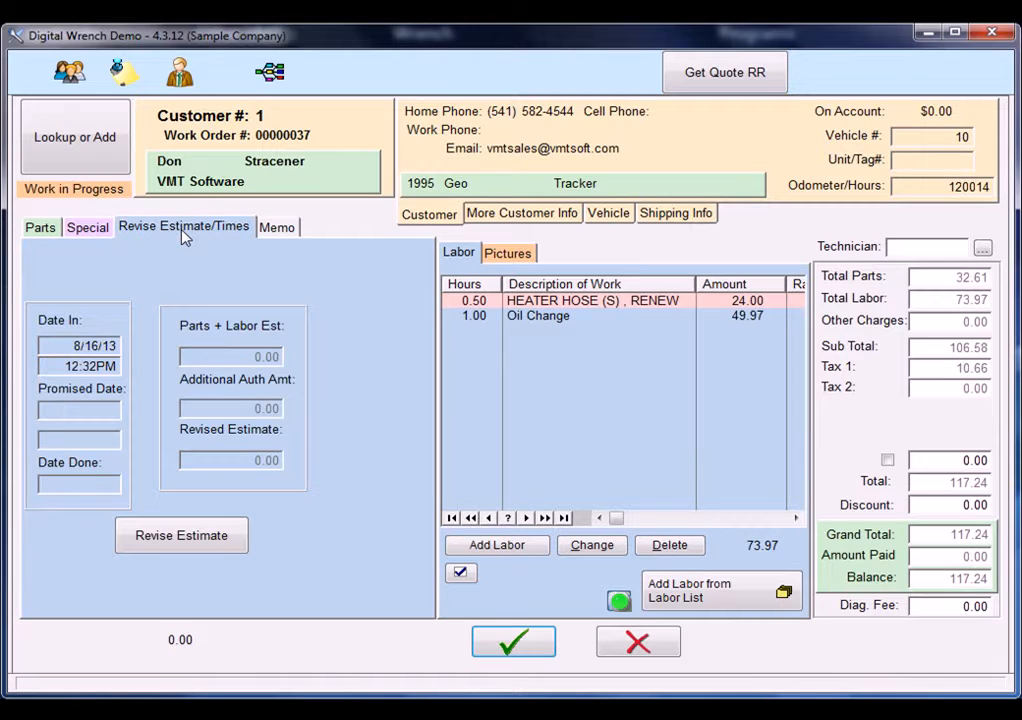
{"action": "left_click", "coordinate": [290, 240]}
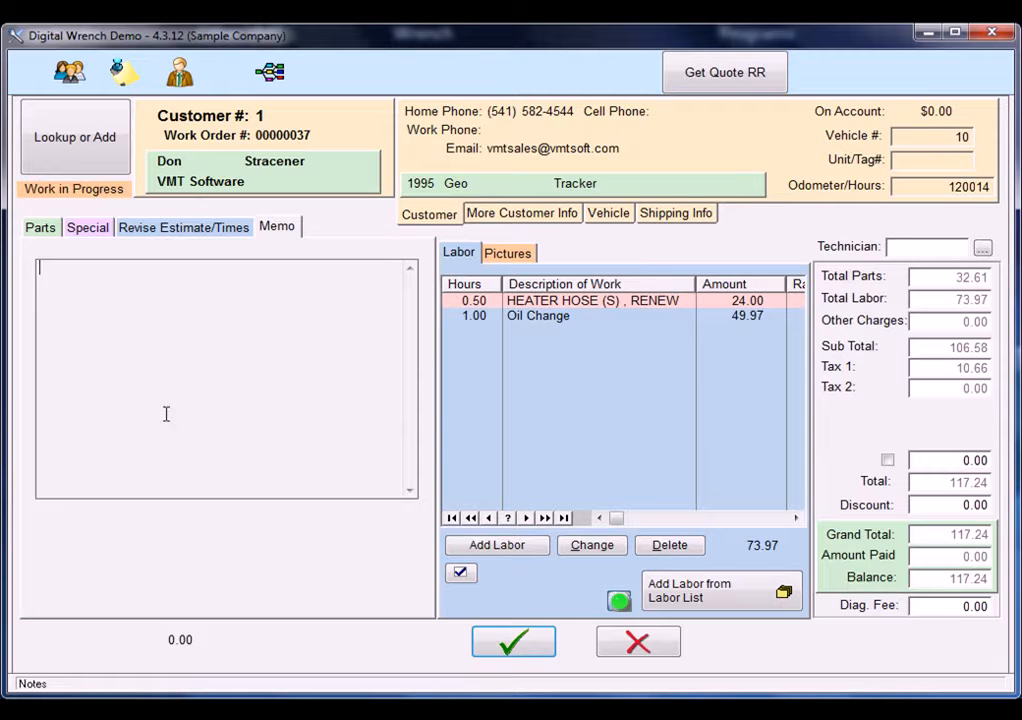
{"action": "left_click", "coordinate": [40, 229]}
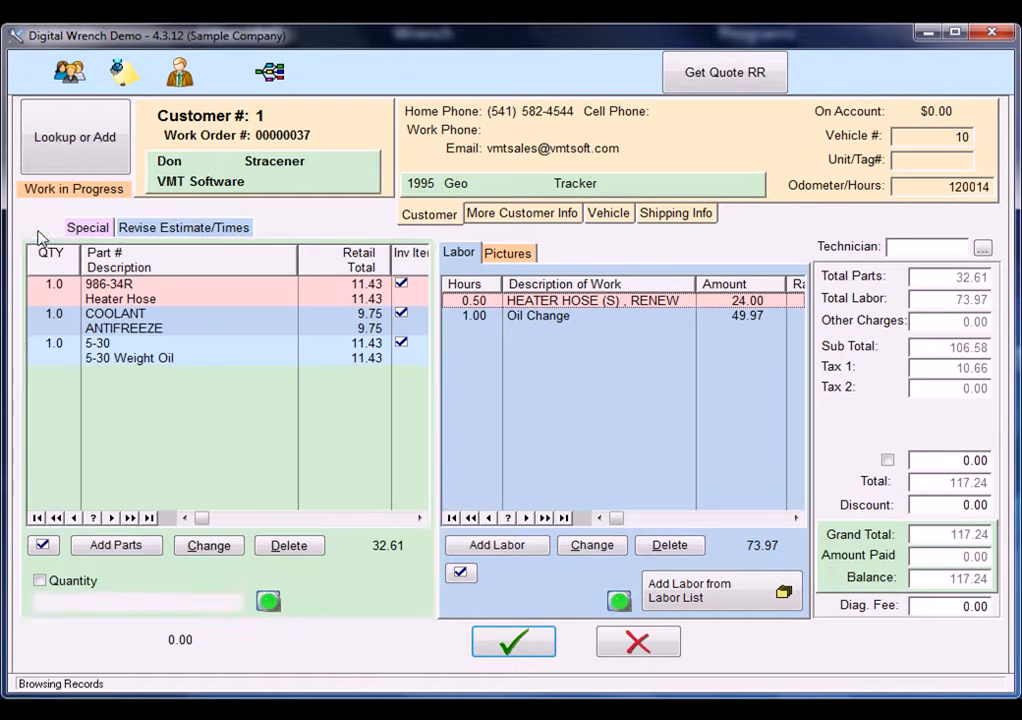
{"action": "left_click", "coordinate": [528, 255]}
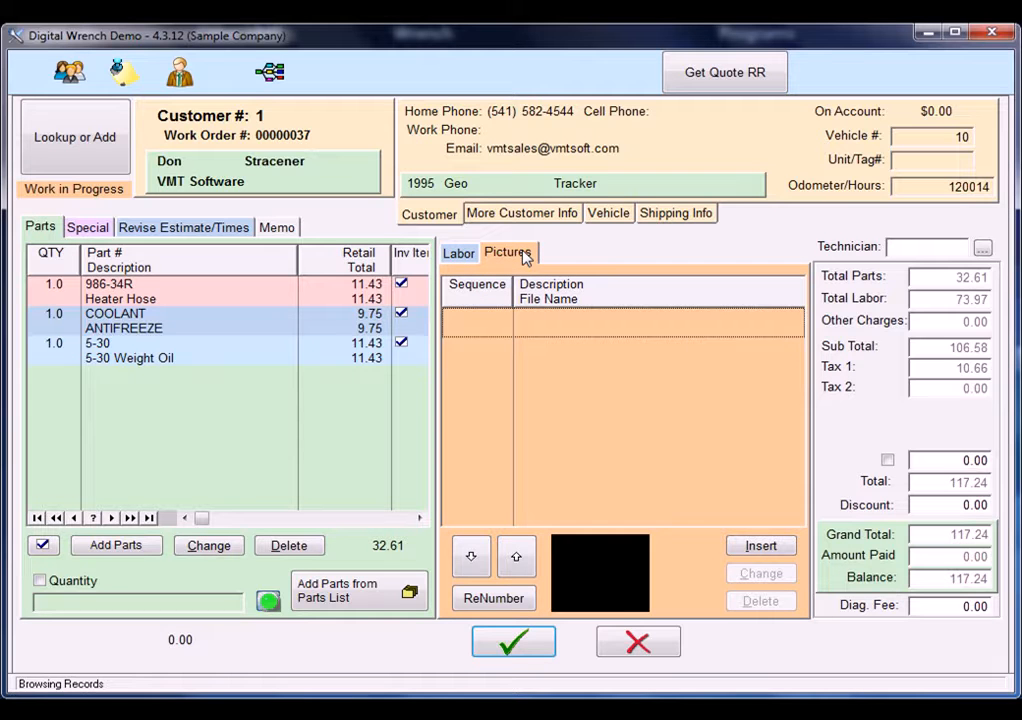
{"action": "left_click", "coordinate": [462, 257]}
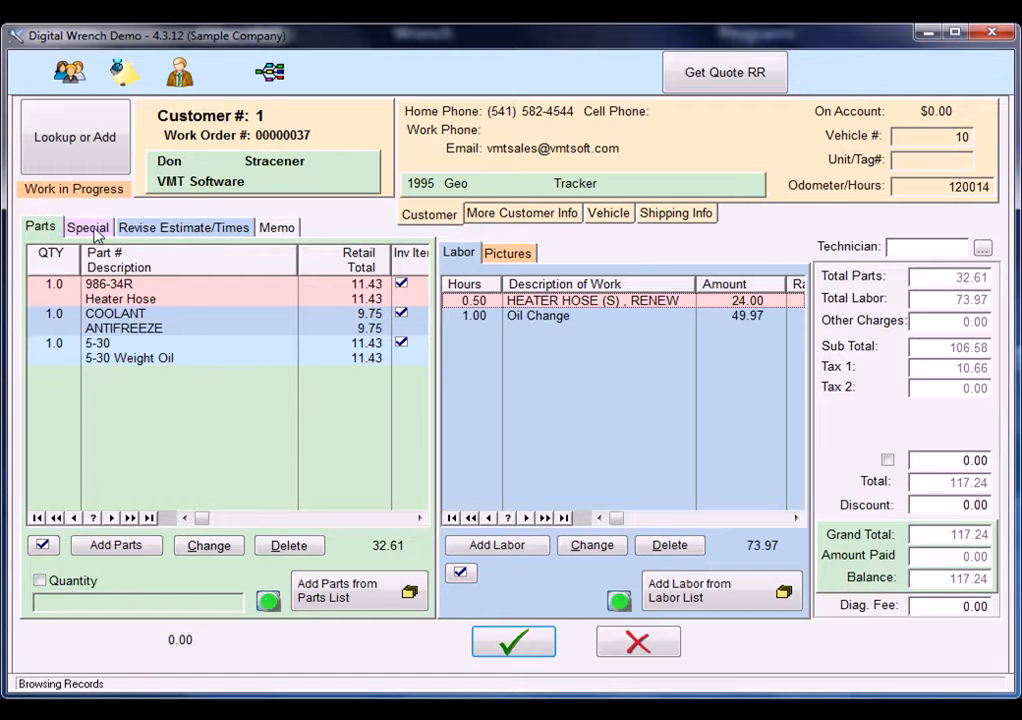
Save the work order and return to the main program window.
{"action": "left_click", "coordinate": [513, 641]}
{"action": "left_click", "coordinate": [870, 537]}
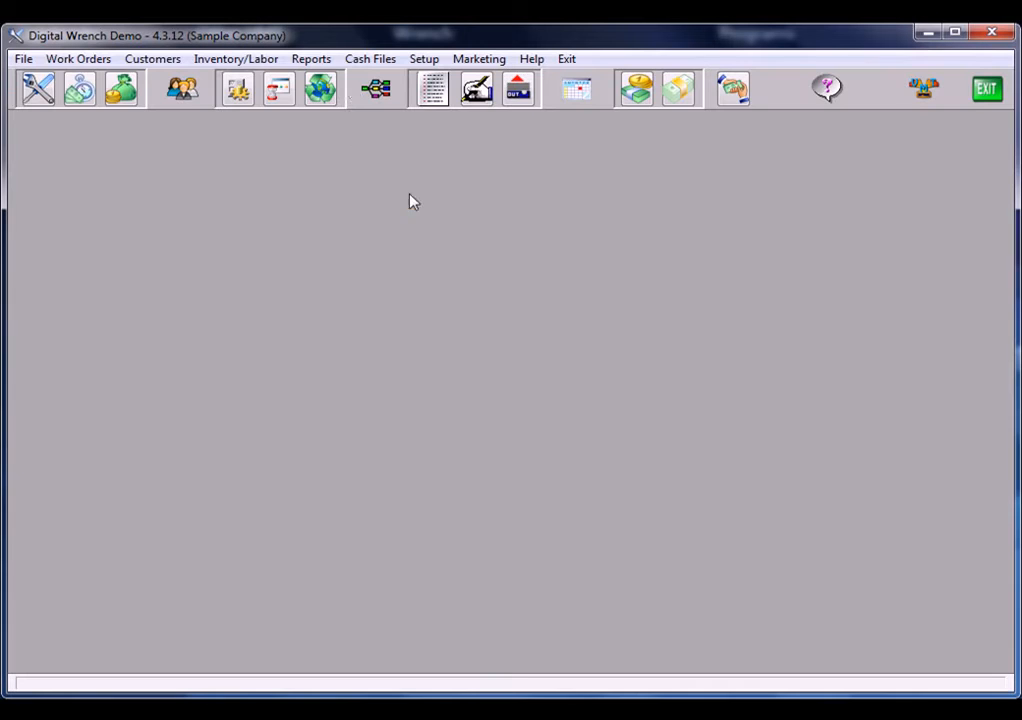
Turn off the Picture, Memo, Revise Estimate and Special tabs for the simplified work order in the per-computer company setup and save.
{"action": "left_click", "coordinate": [421, 60]}
{"action": "left_click", "coordinate": [446, 81]}
{"action": "left_click", "coordinate": [935, 80]}
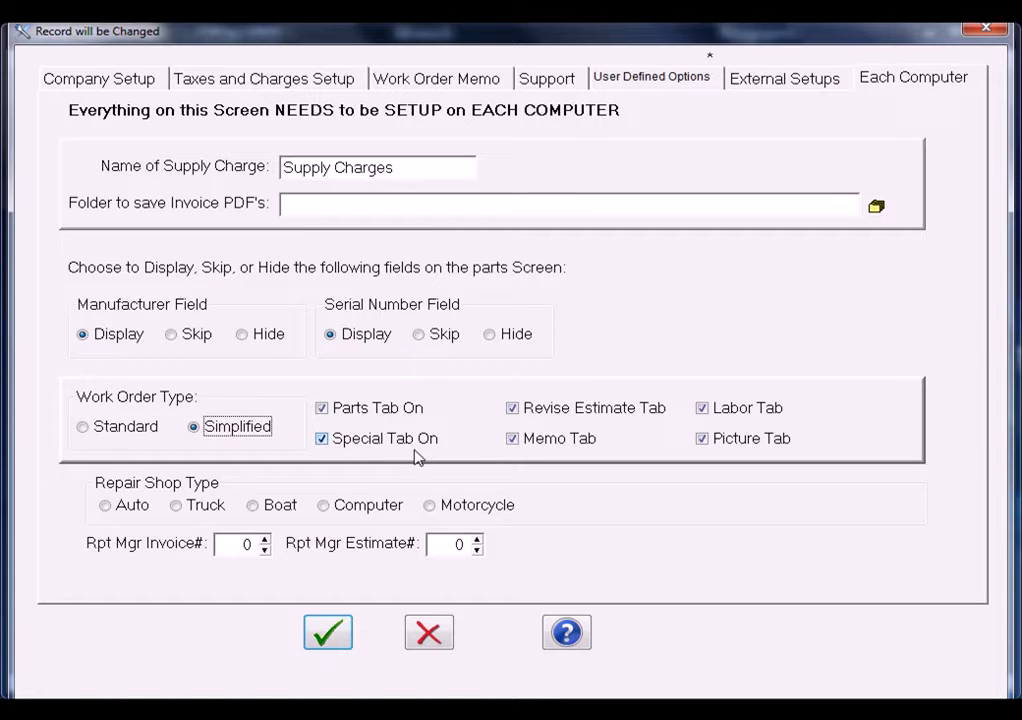
{"action": "left_click", "coordinate": [746, 440]}
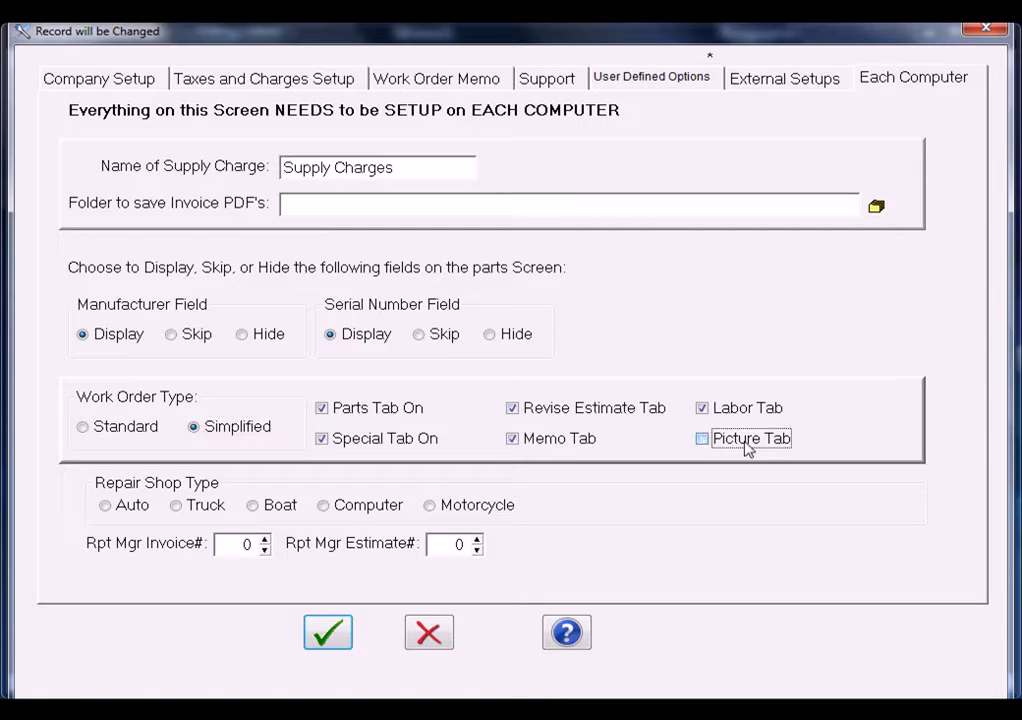
{"action": "left_click", "coordinate": [553, 442]}
{"action": "left_click", "coordinate": [565, 412]}
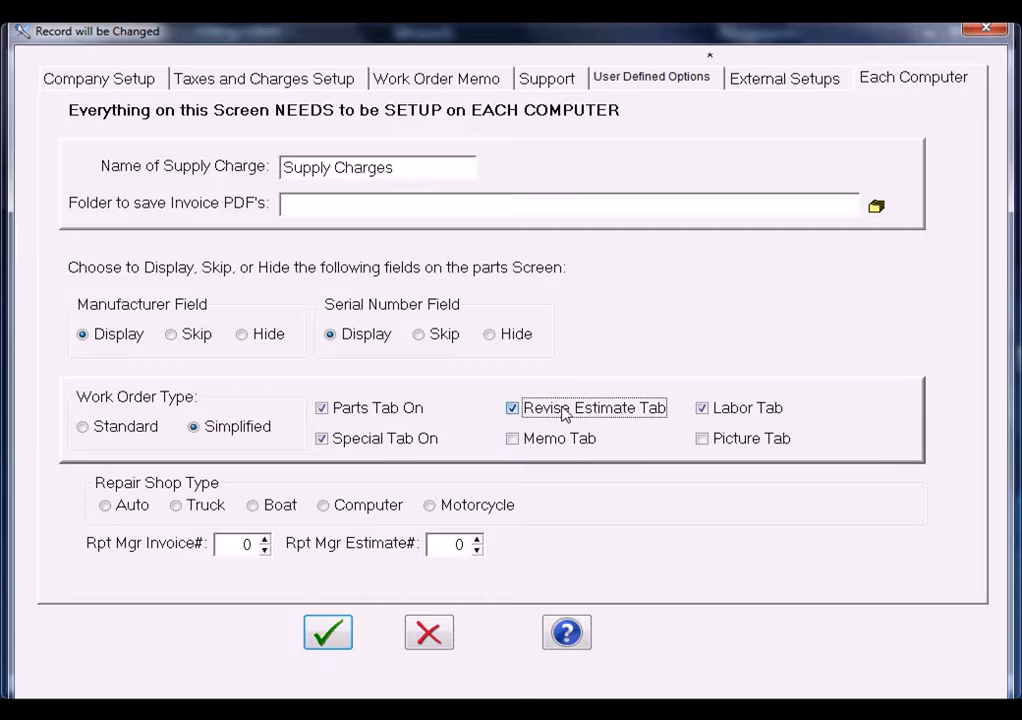
{"action": "left_click", "coordinate": [405, 441]}
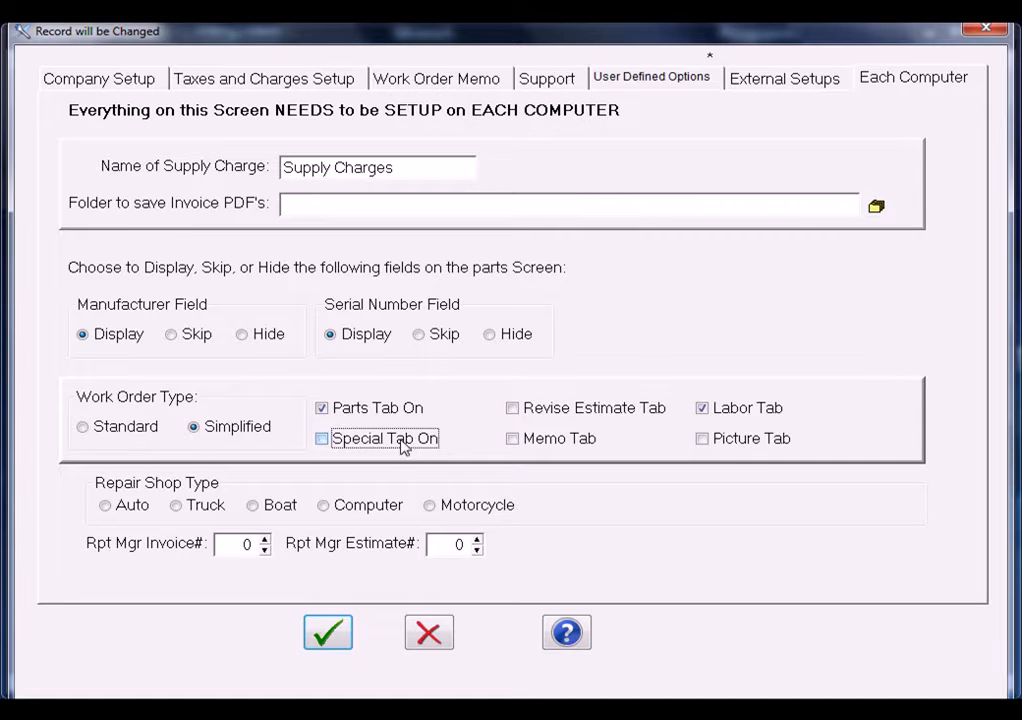
{"action": "left_click", "coordinate": [328, 633]}
In the 2005 Mazda 6 work order, check off Install Short Block, Change Engine Oil, Warranty Inspection, Check Ignition and Safety Interlock, and save it.
{"action": "left_click", "coordinate": [32, 100]}
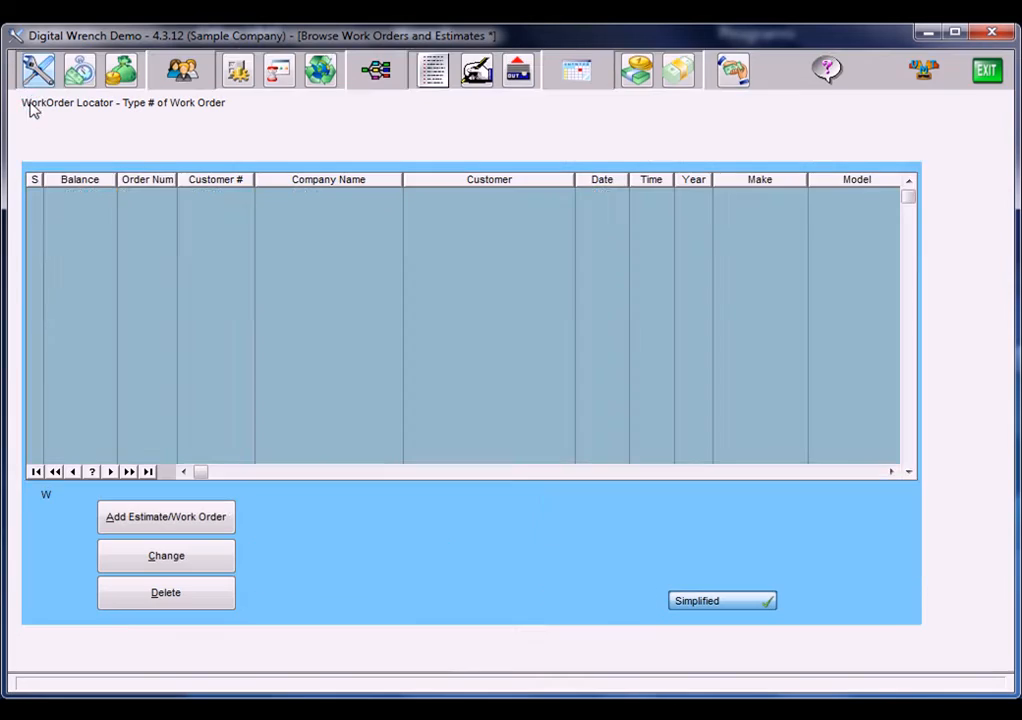
{"action": "left_click", "coordinate": [218, 565]}
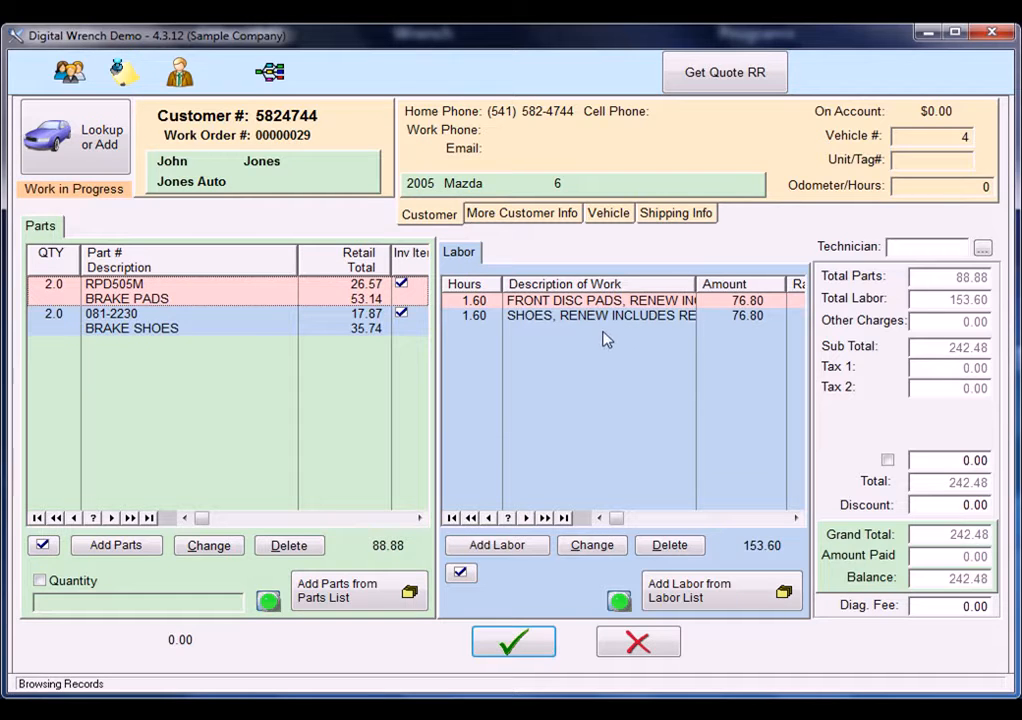
{"action": "left_click", "coordinate": [119, 80]}
{"action": "left_click", "coordinate": [320, 320]}
{"action": "left_click", "coordinate": [320, 389]}
{"action": "left_click", "coordinate": [527, 389]}
{"action": "left_click", "coordinate": [527, 321]}
{"action": "left_click", "coordinate": [527, 254]}
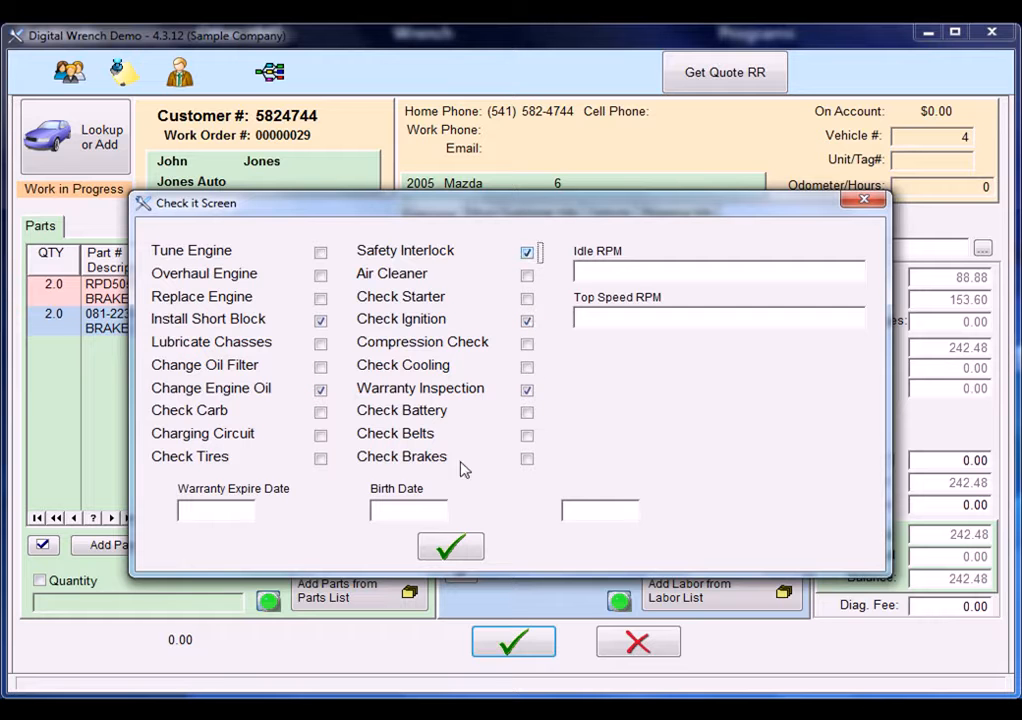
{"action": "left_click", "coordinate": [450, 545]}
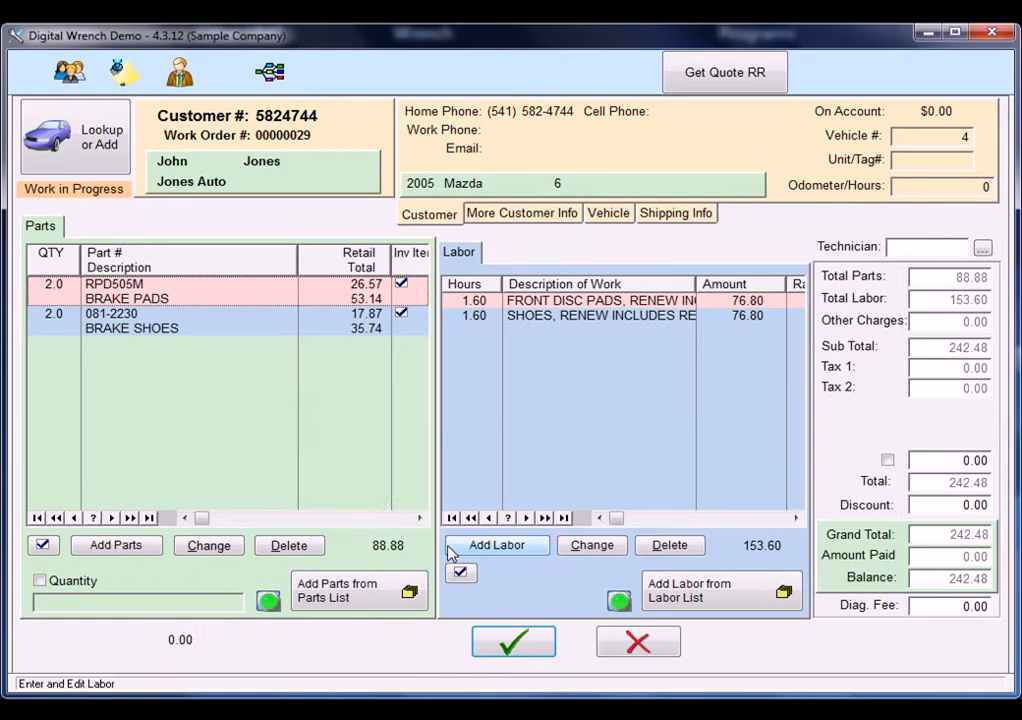
{"action": "left_click", "coordinate": [513, 642]}
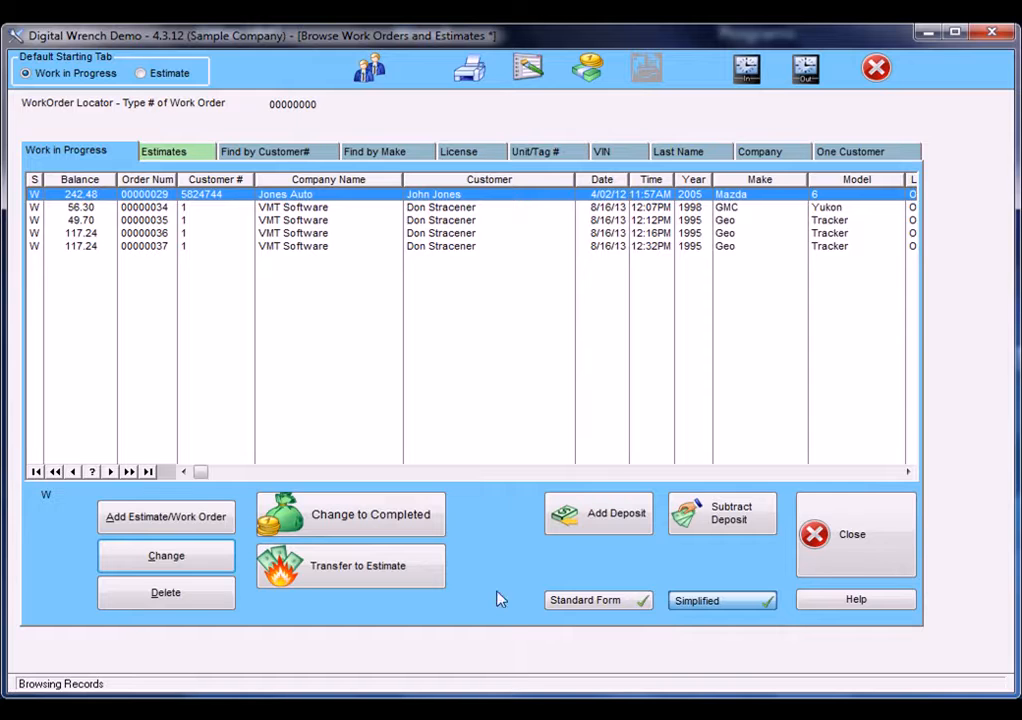
Generate a preview of the ToDo list report for the 2005 Mazda 6 work order.
{"action": "left_click", "coordinate": [536, 78]}
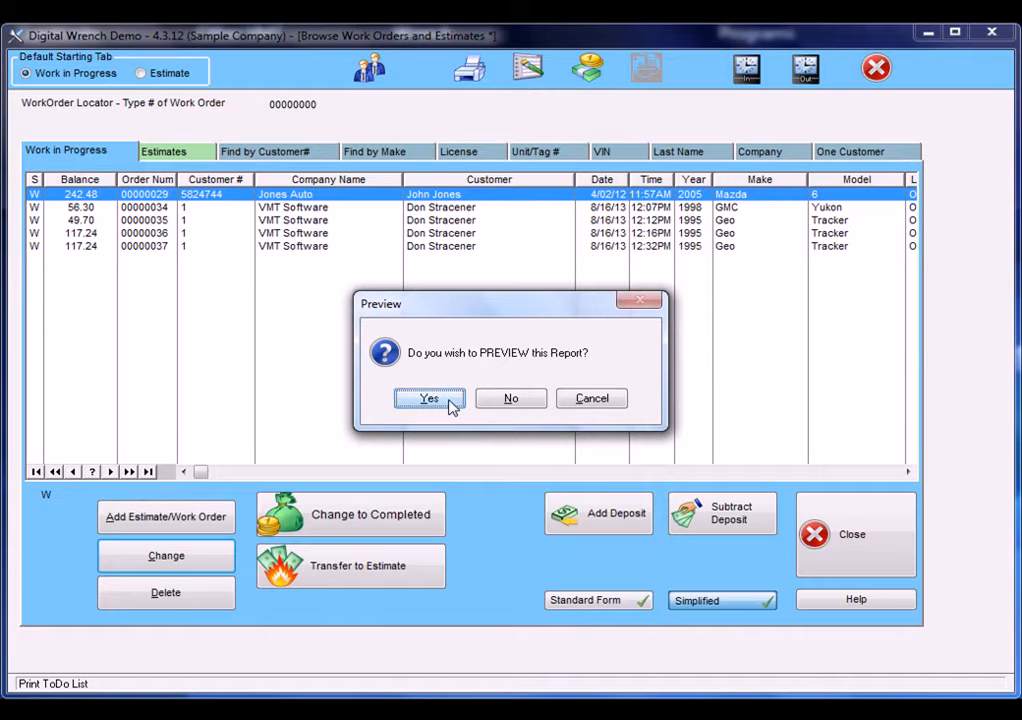
{"action": "left_click", "coordinate": [448, 401]}
{"action": "left_click", "coordinate": [480, 449]}
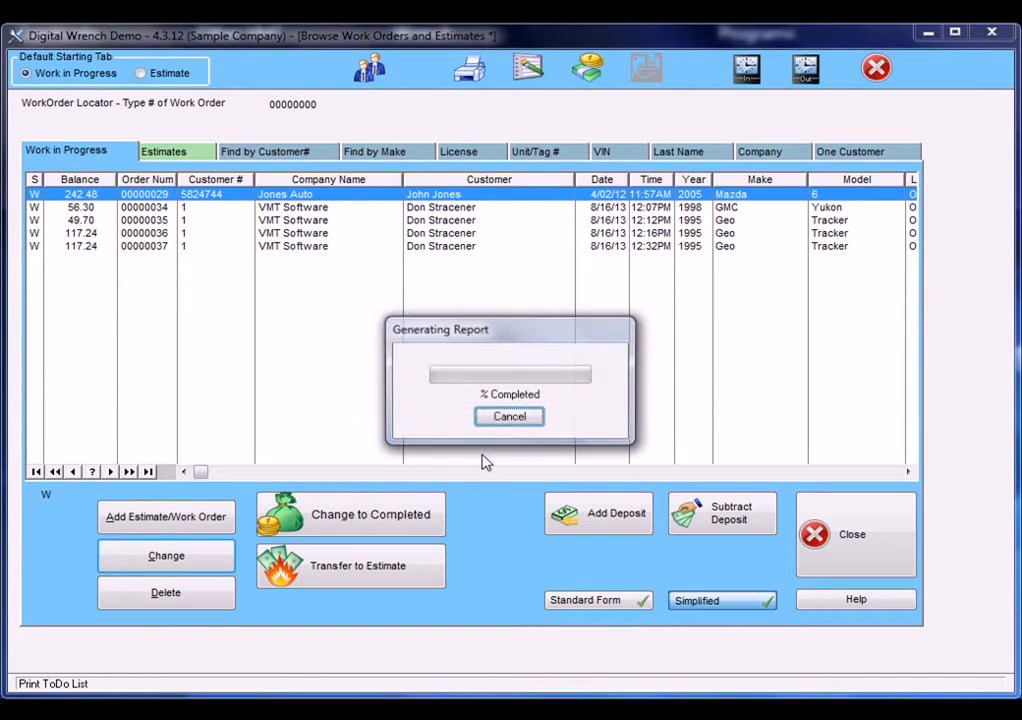